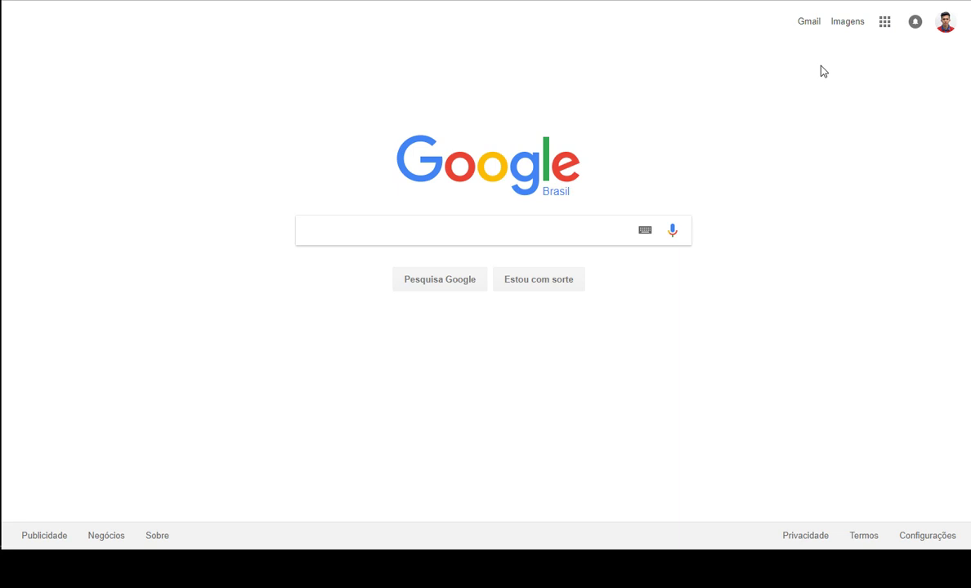
Search Google for 'denizard rivail'.
click(364, 228)
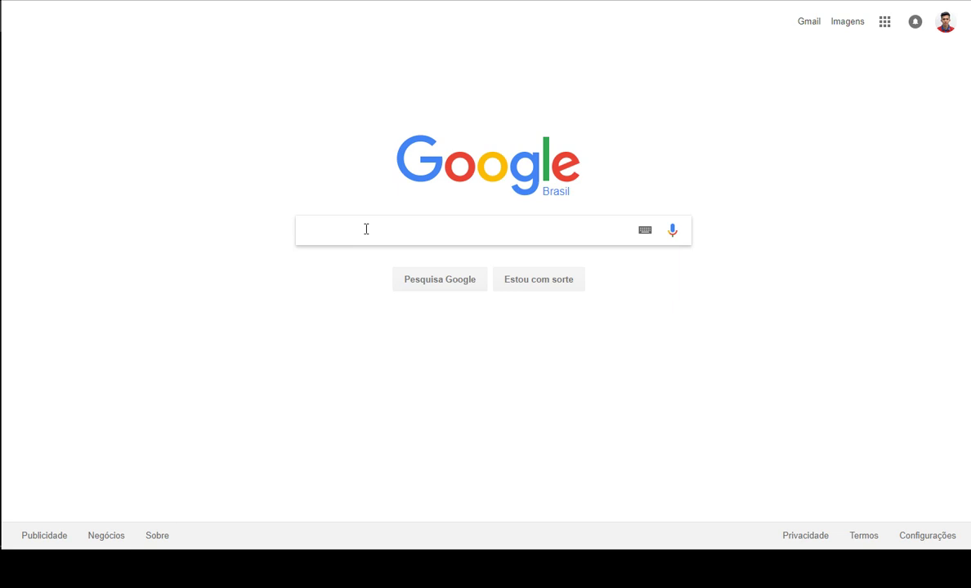
text(denizard rivail)
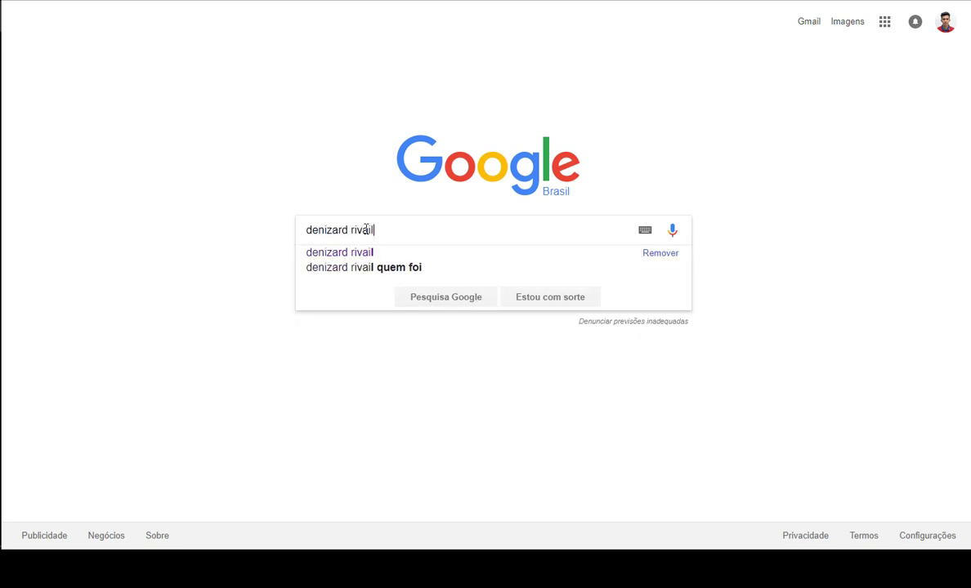
key(Return)
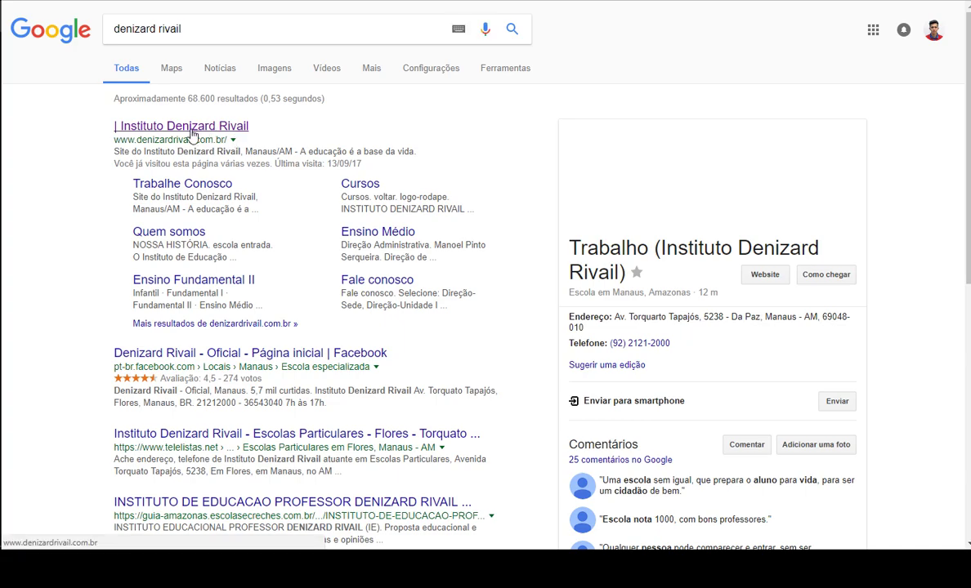
Open the Instituto Denizard Rivail site and log in with the saved username and password.
click(187, 127)
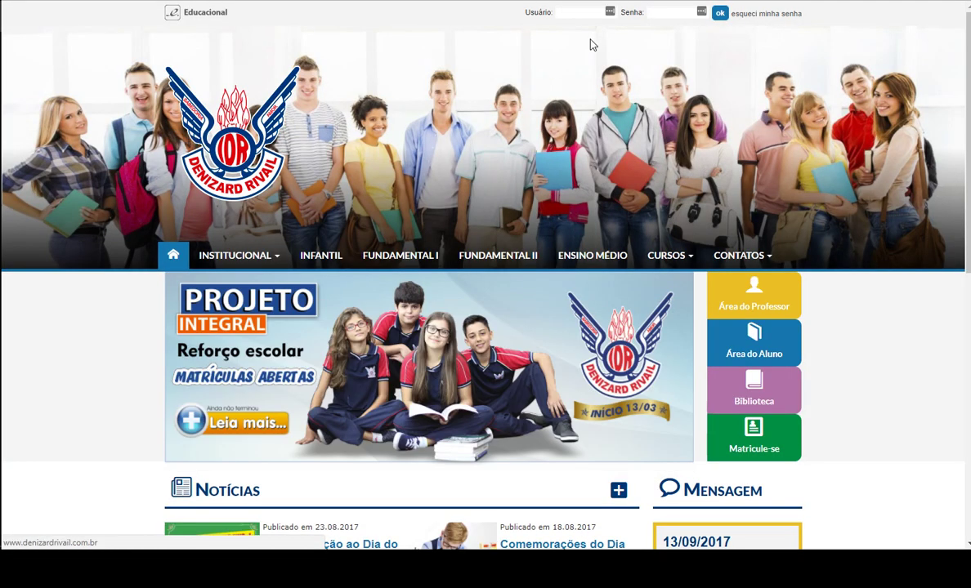
click(572, 13)
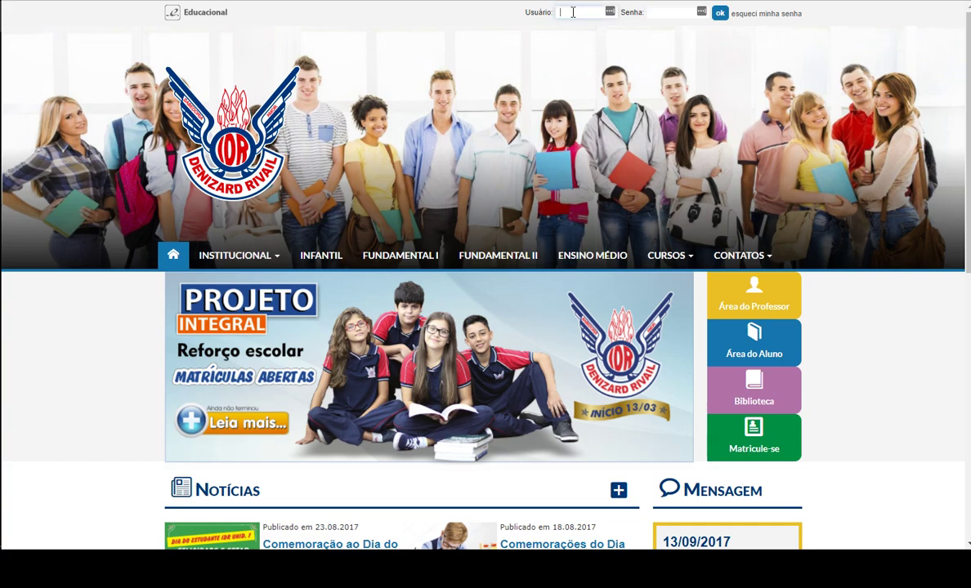
text(fr)
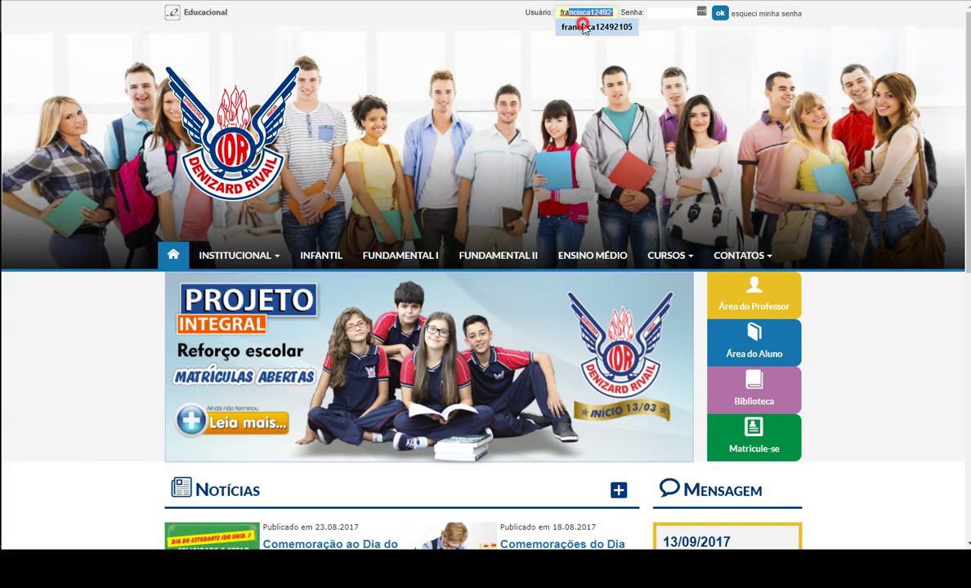
click(588, 27)
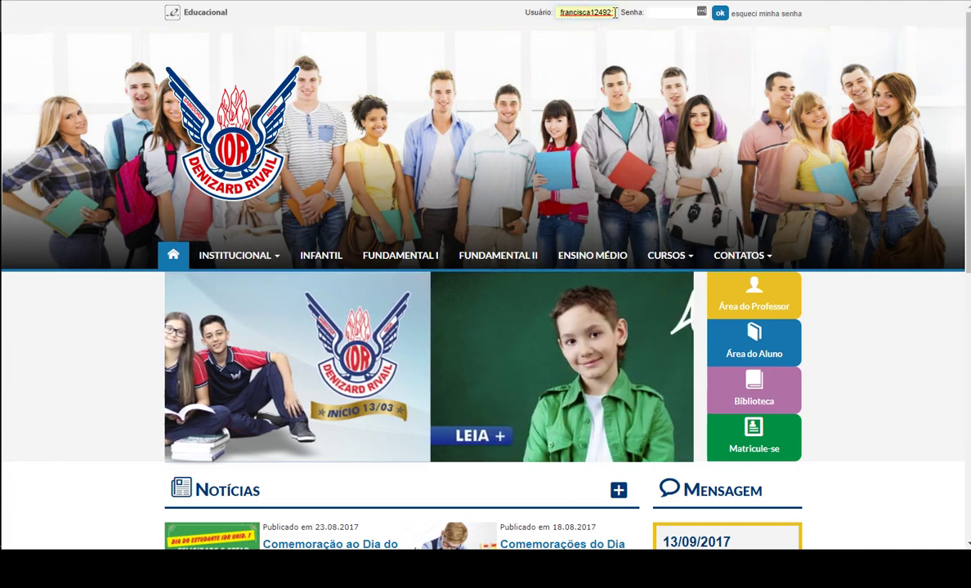
click(652, 12)
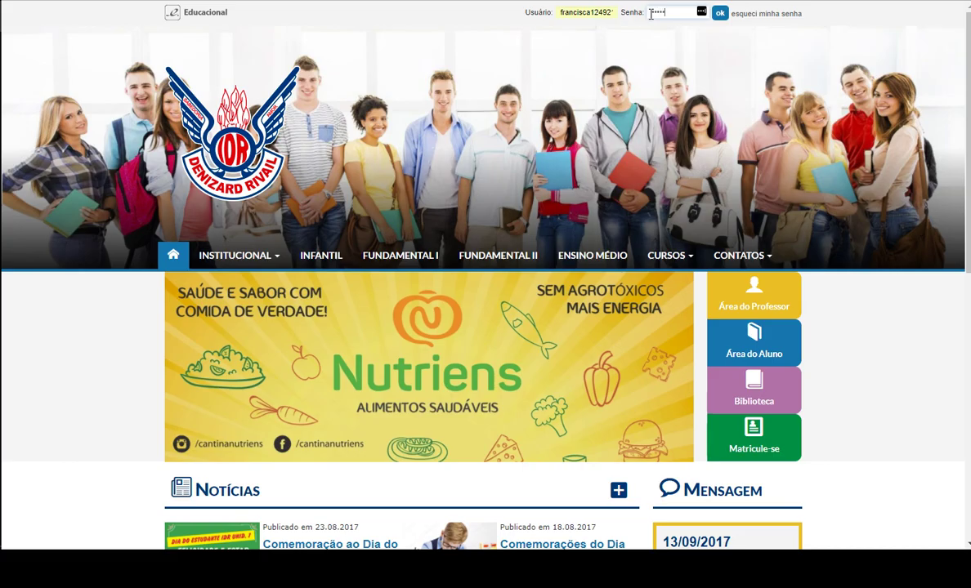
key(Return)
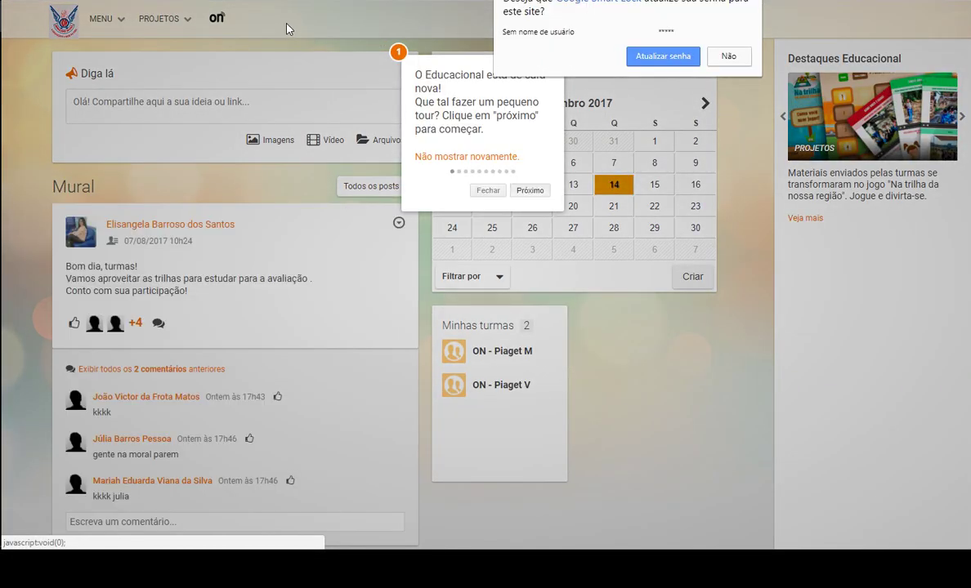
Close the welcome tour popup and switch to the Positivo ON platform.
click(489, 190)
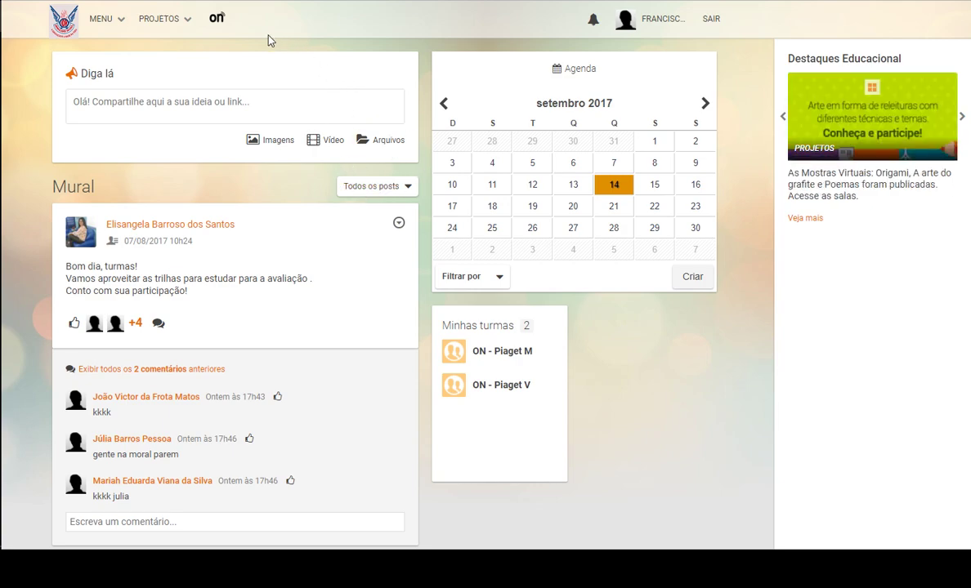
click(217, 19)
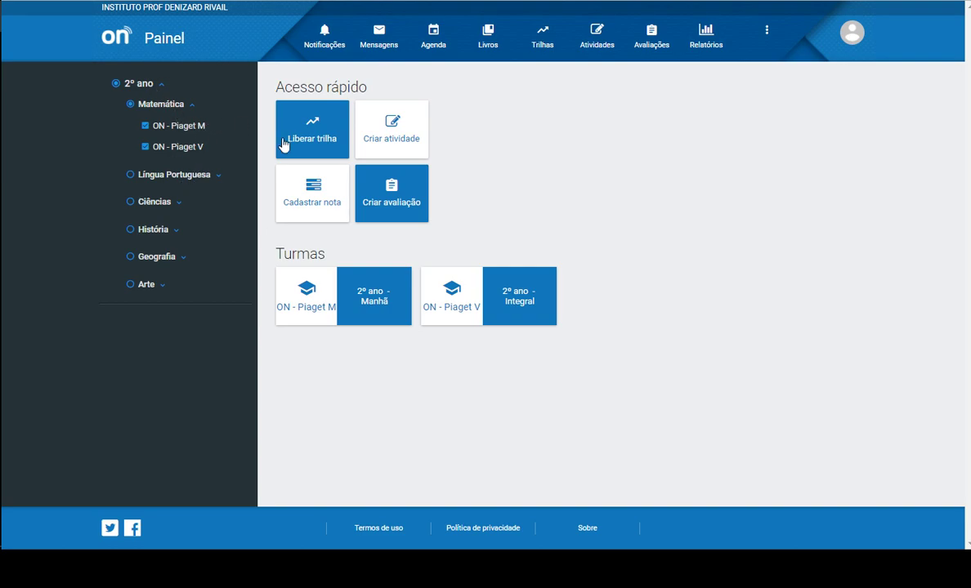
Go to Trilhas, page through to Volume 4, and open ON - Piaget M's access options for Unidade 10.
click(542, 37)
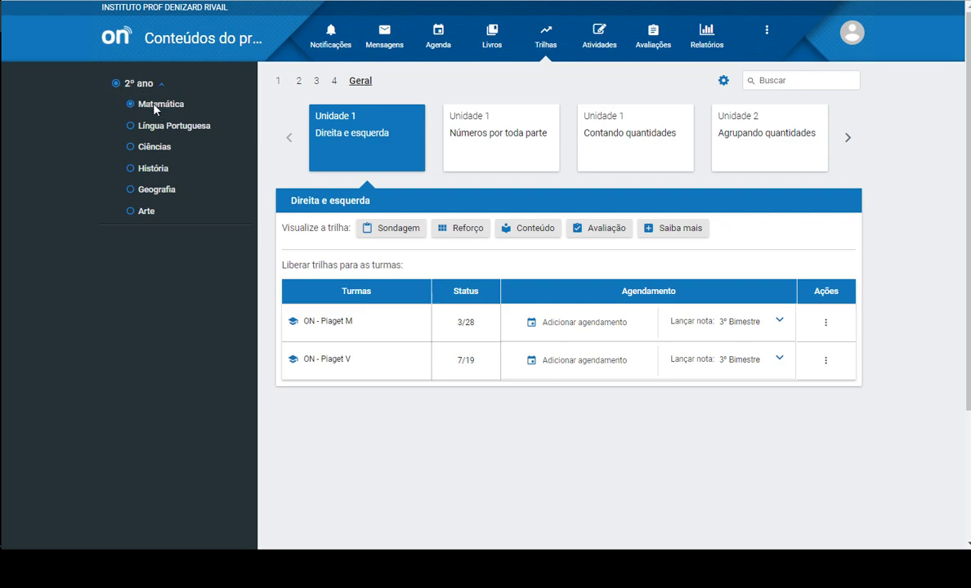
click(317, 84)
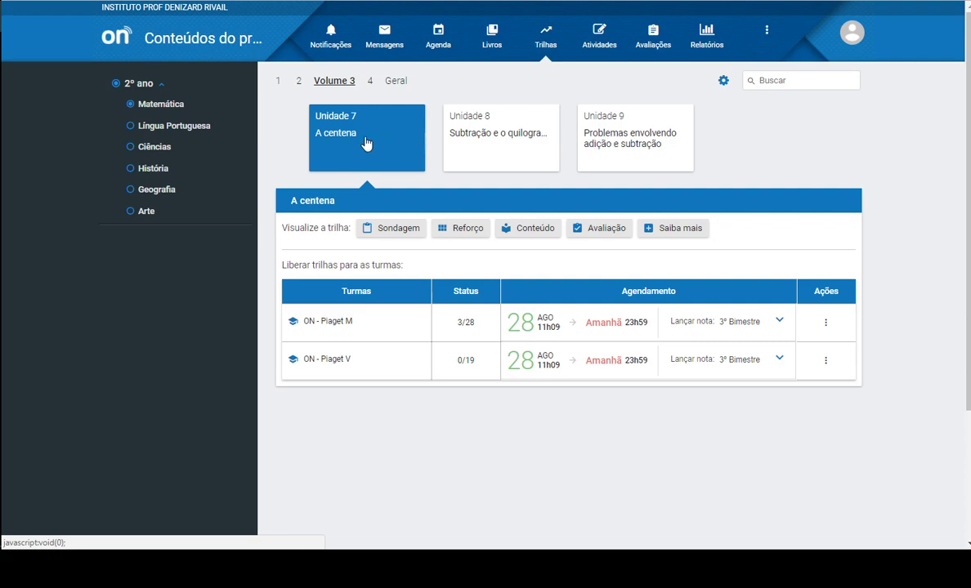
click(370, 82)
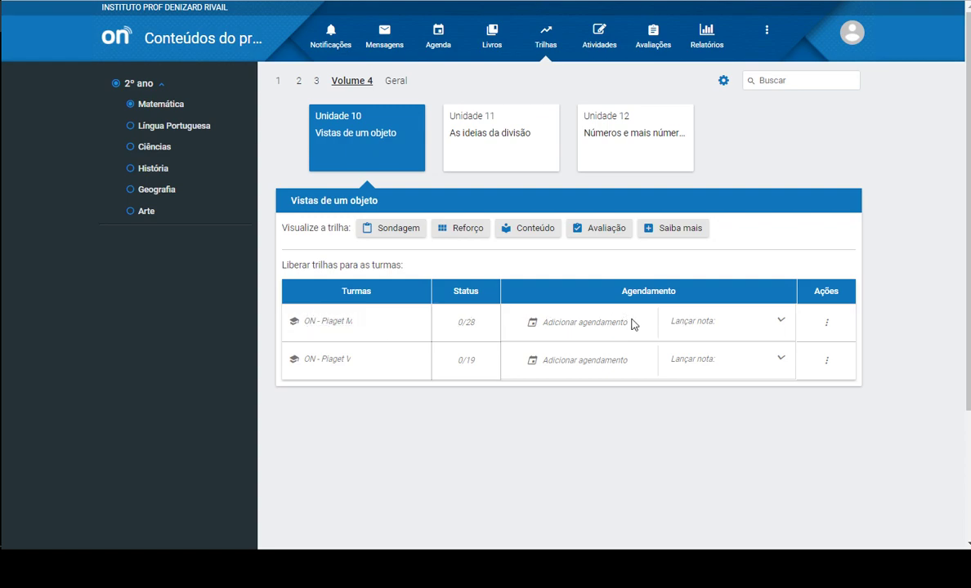
click(827, 325)
Release Vistas de um objeto to ON - Piaget M, graded 4º Bimestre, 14 Sep to 31 Oct.
click(778, 382)
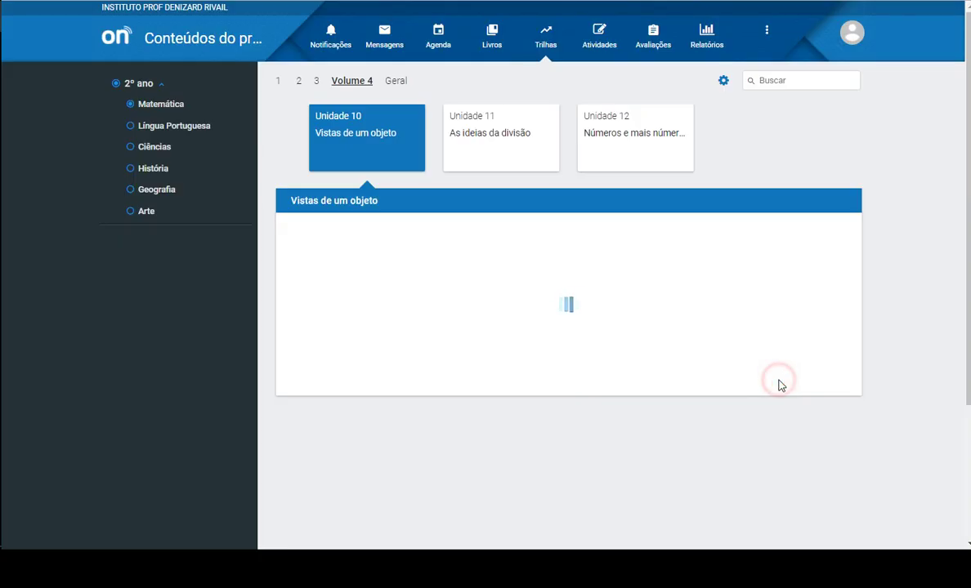
click(783, 323)
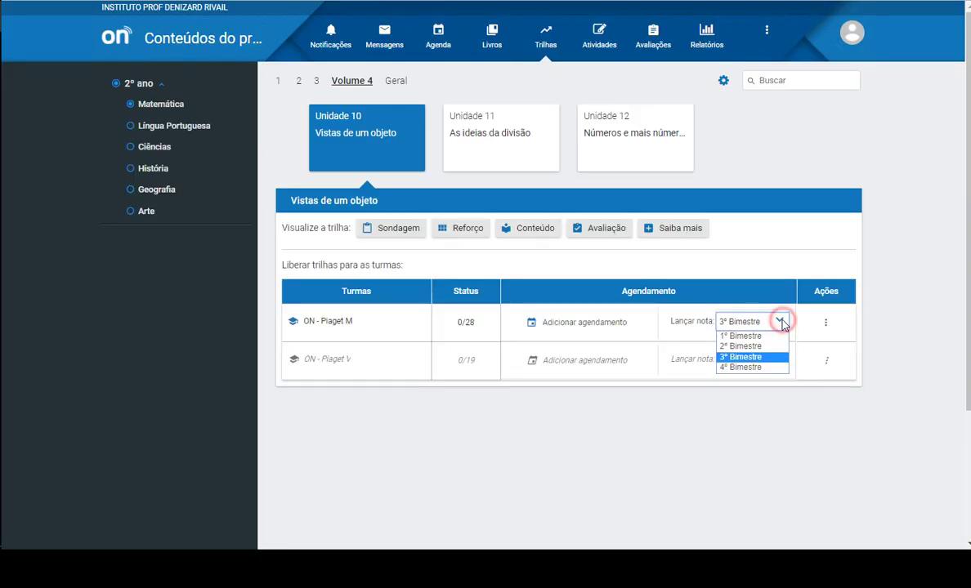
click(749, 367)
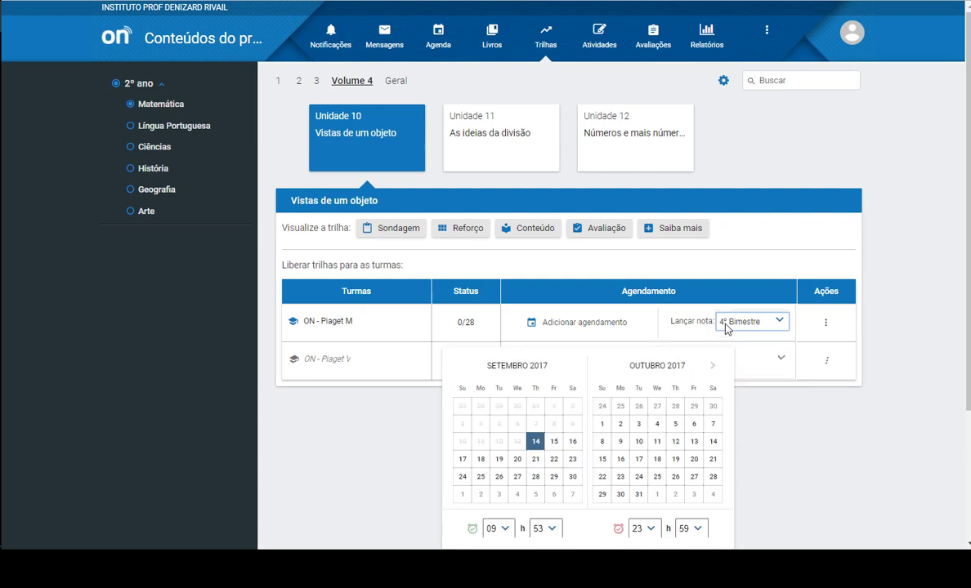
scroll(572, 343, down, 2)
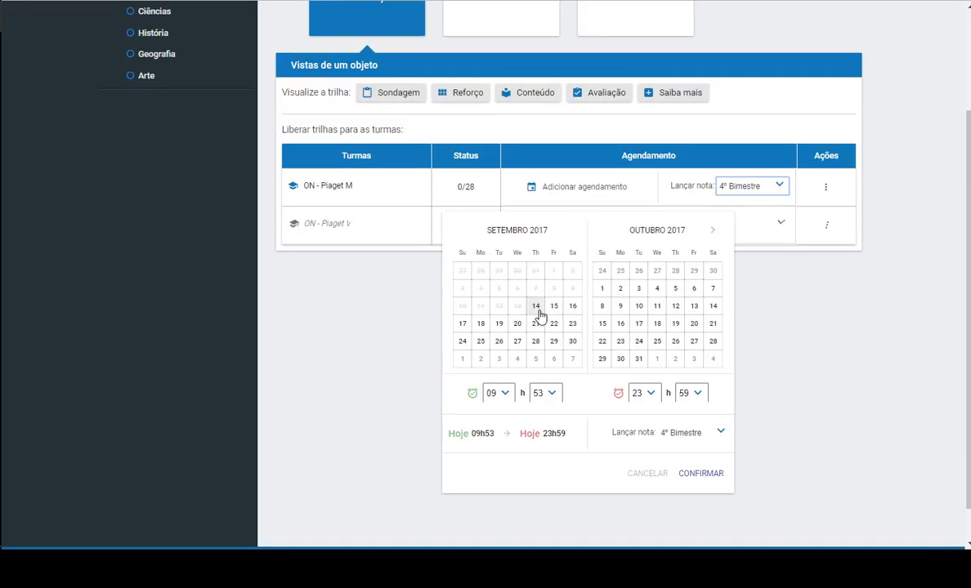
click(536, 308)
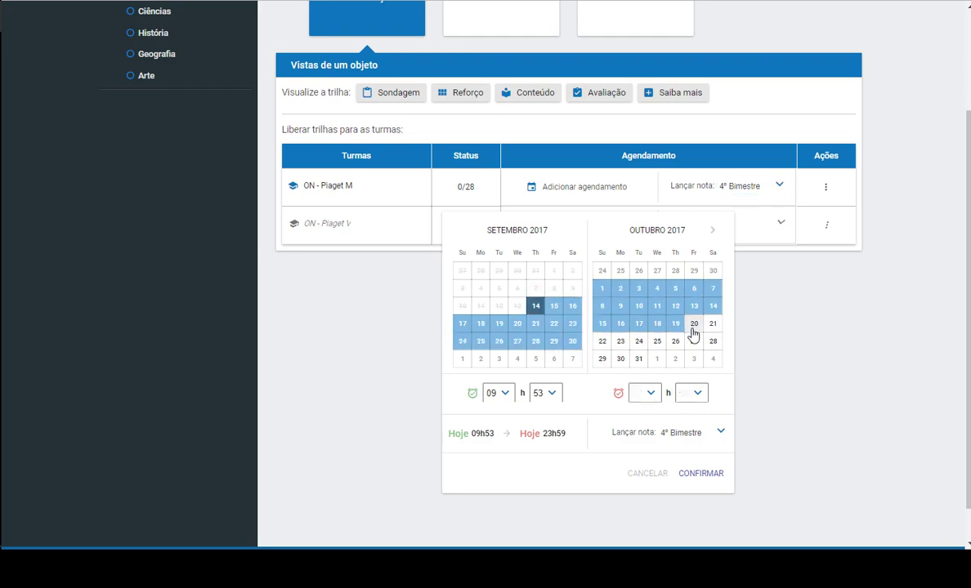
click(639, 360)
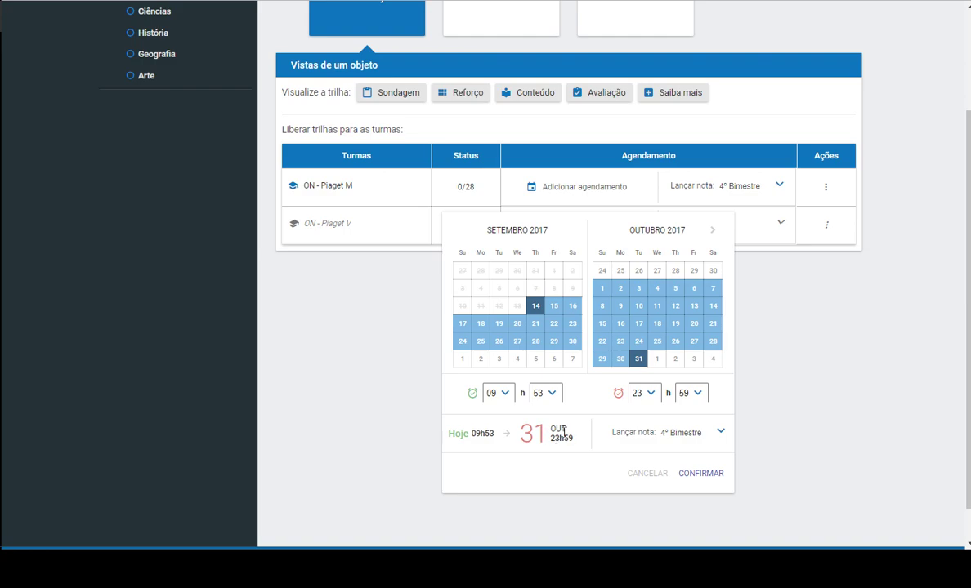
click(700, 478)
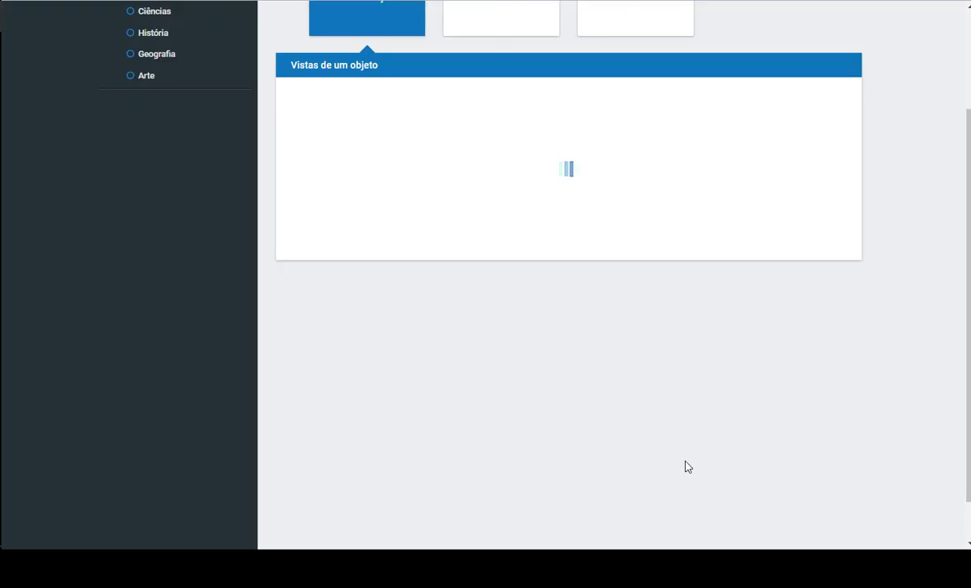
Release Vistas de um objeto to ON - Piaget V, graded 4º Bimestre, 14 Sep to 31 Oct.
scroll(570, 313, up, 2)
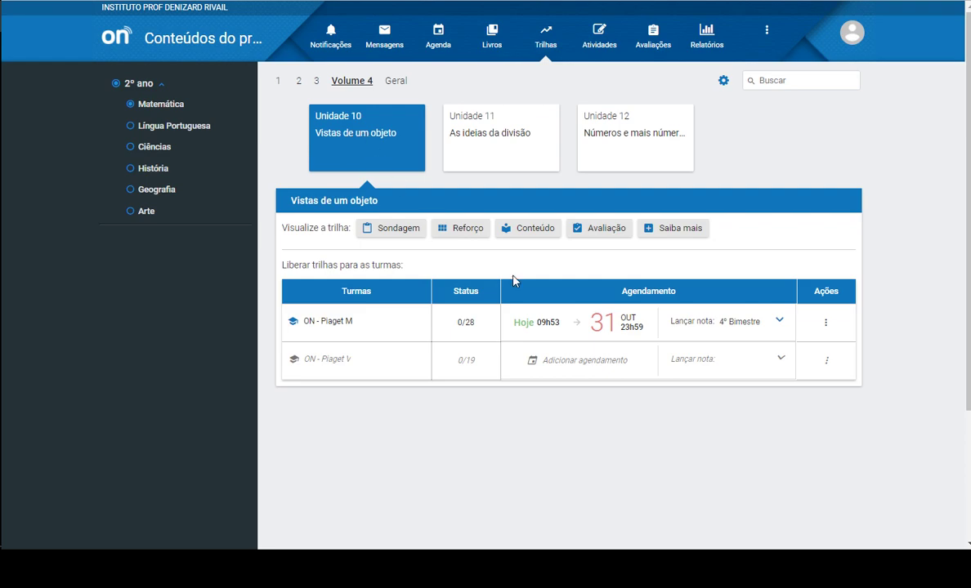
click(827, 366)
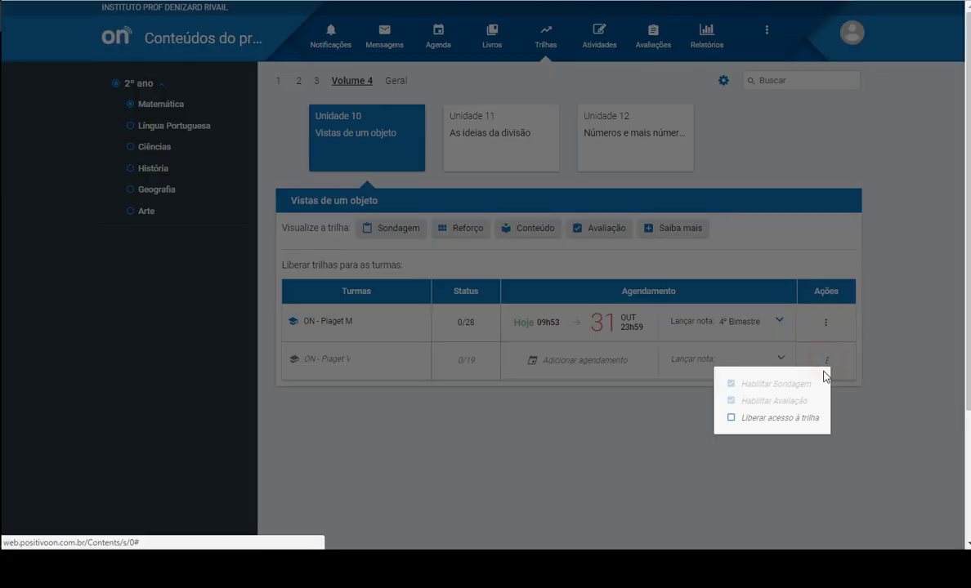
click(759, 423)
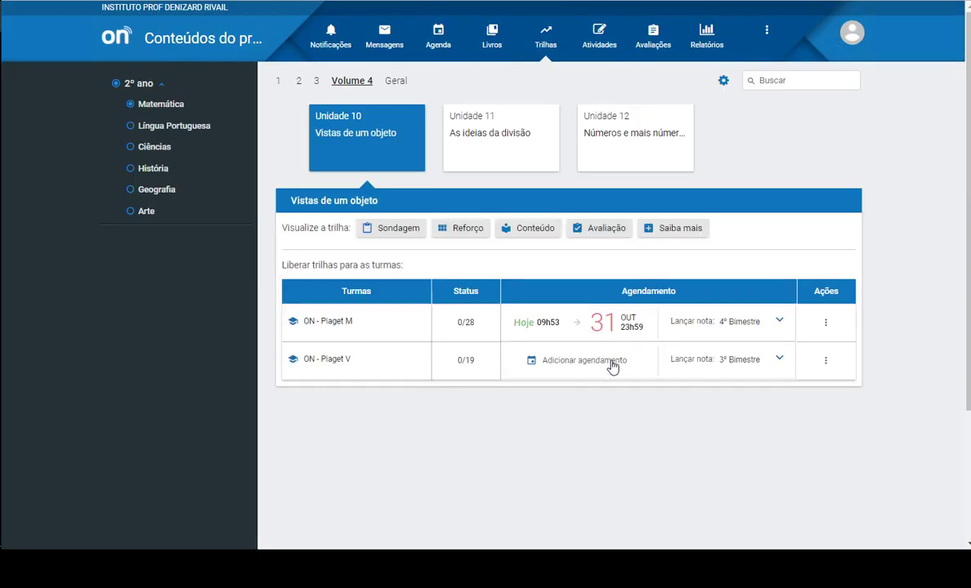
click(739, 360)
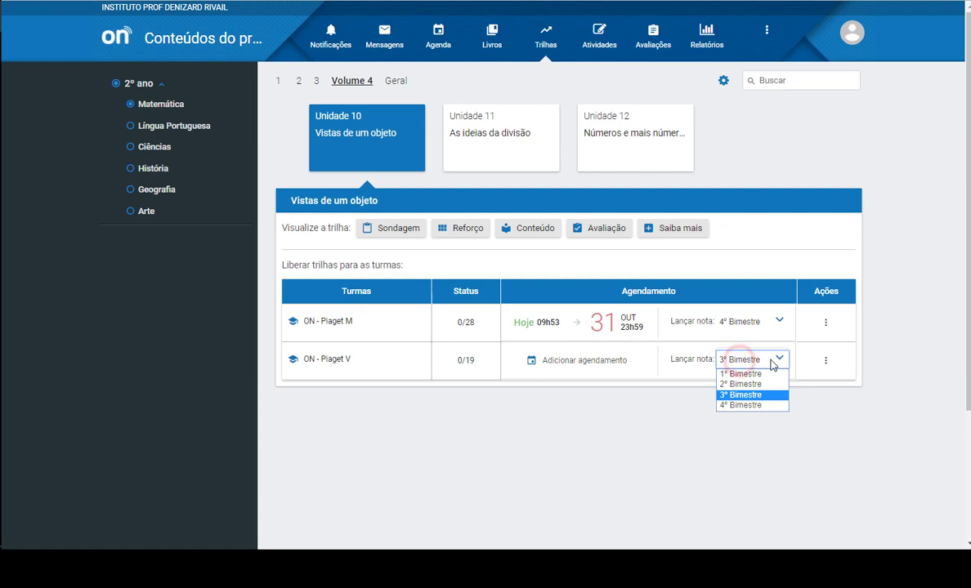
click(738, 405)
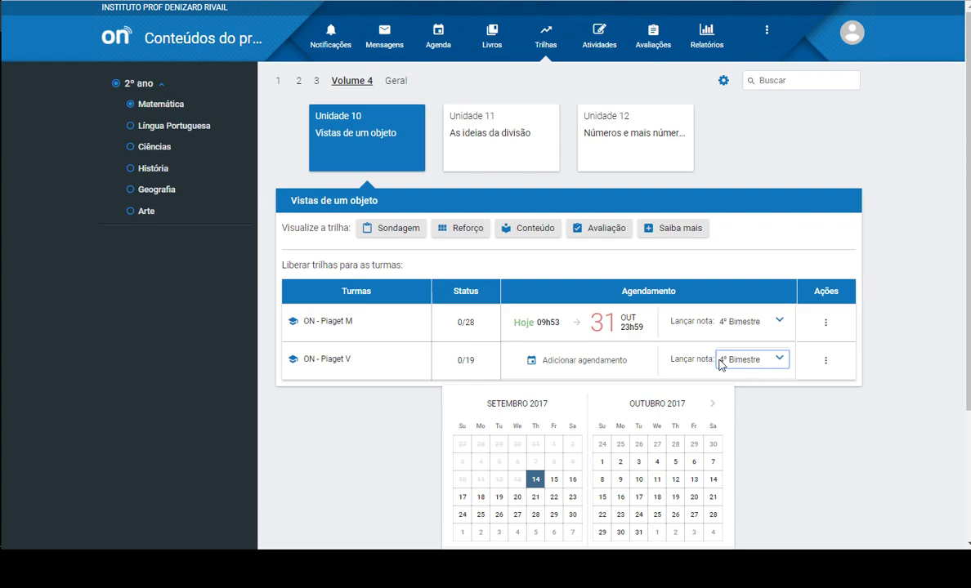
scroll(570, 294, down, 1)
scroll(570, 298, down, 2)
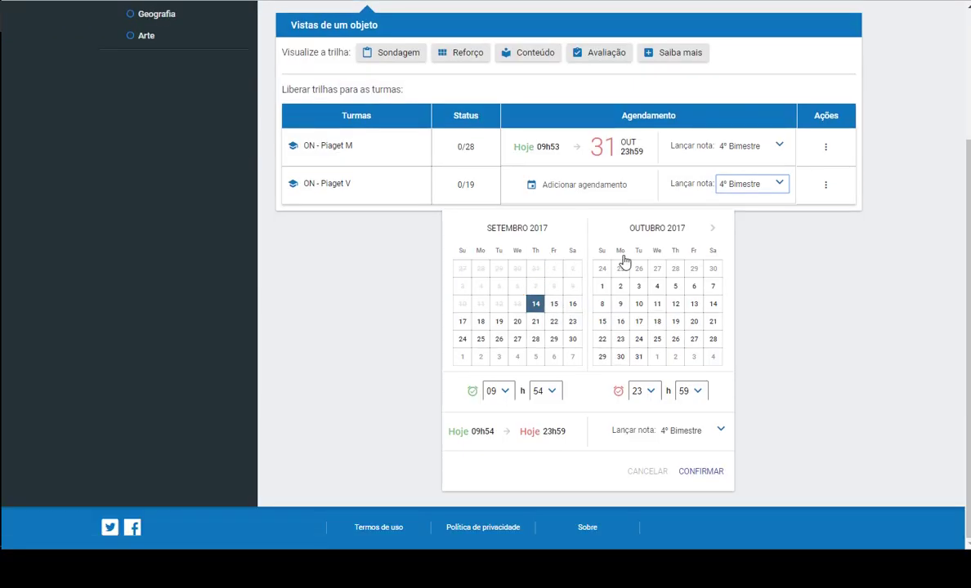
click(535, 307)
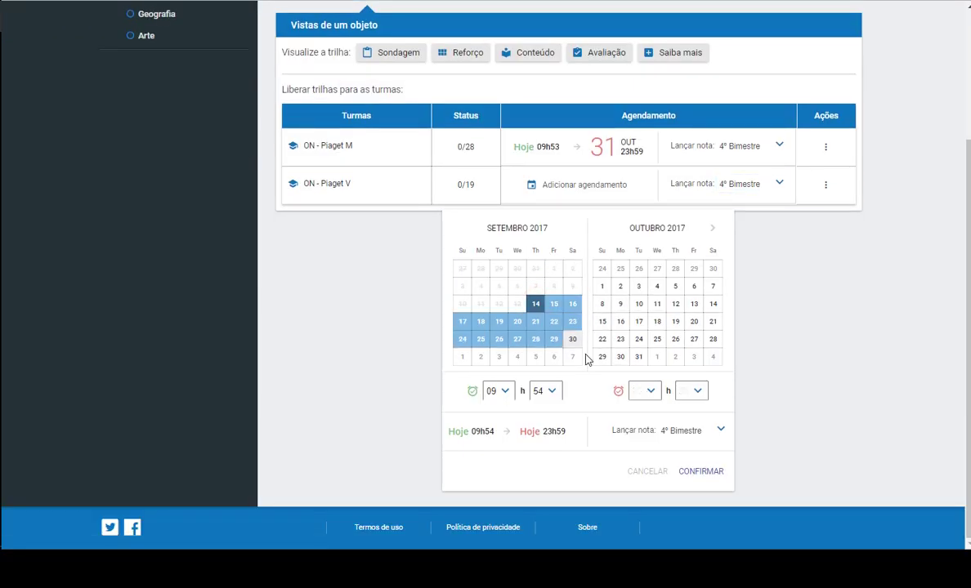
click(639, 358)
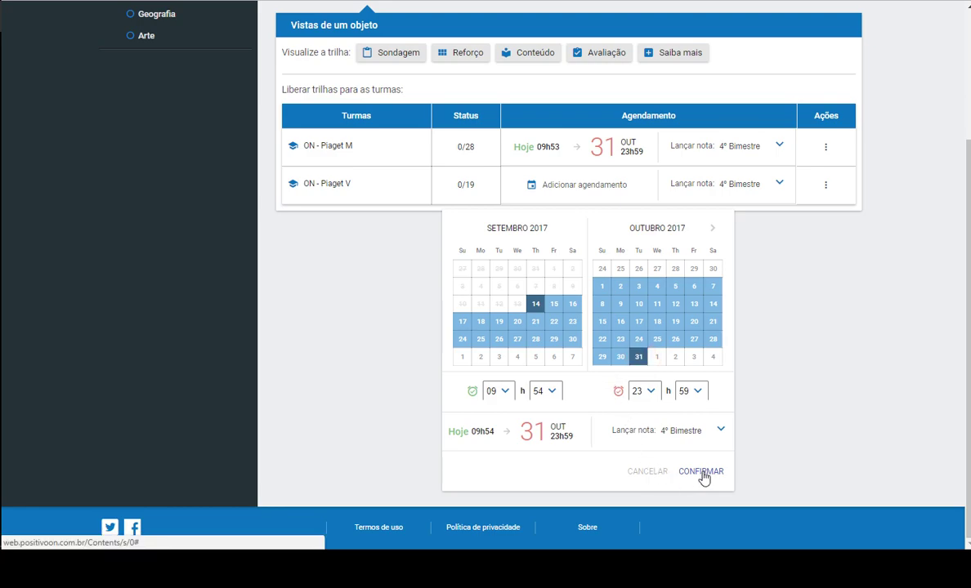
click(701, 472)
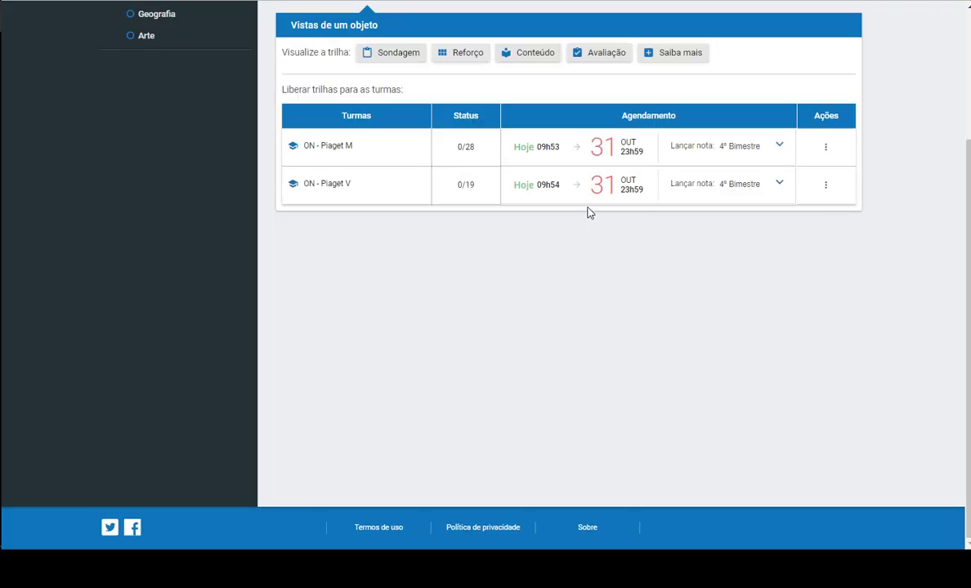
scroll(546, 214, up, 1)
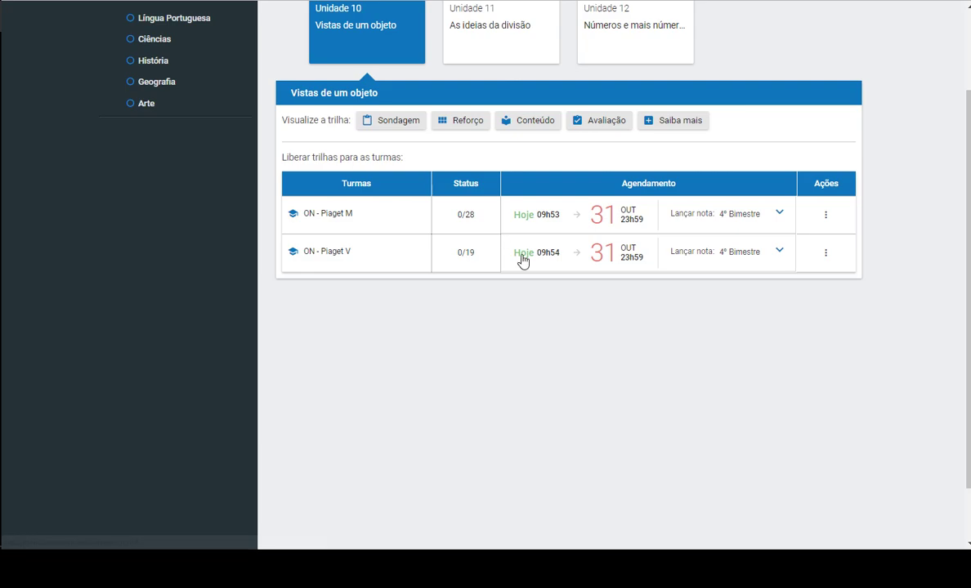
scroll(501, 262, up, 2)
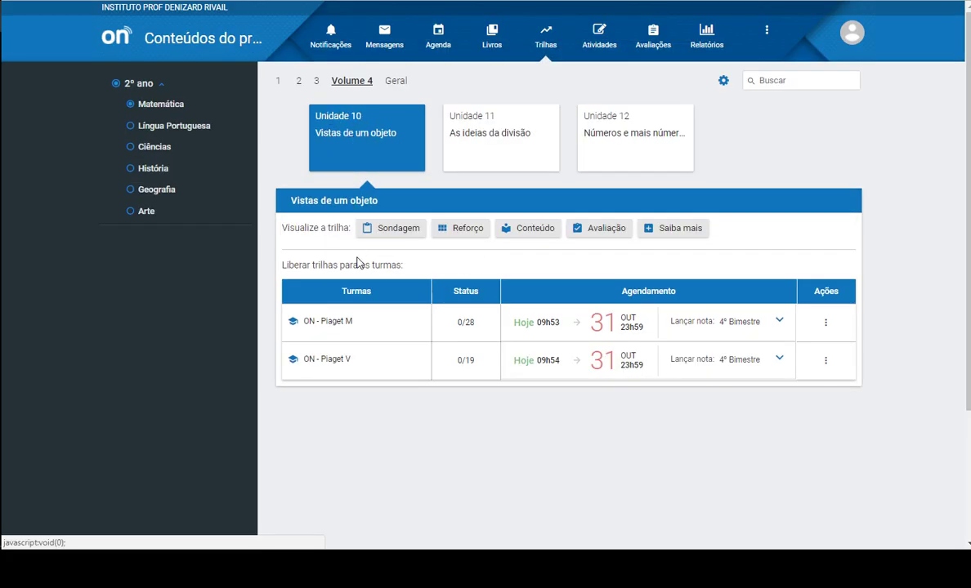
Open Unidade 11 'As ideias da divisão' and bring up ON - Piaget M's access options.
click(474, 134)
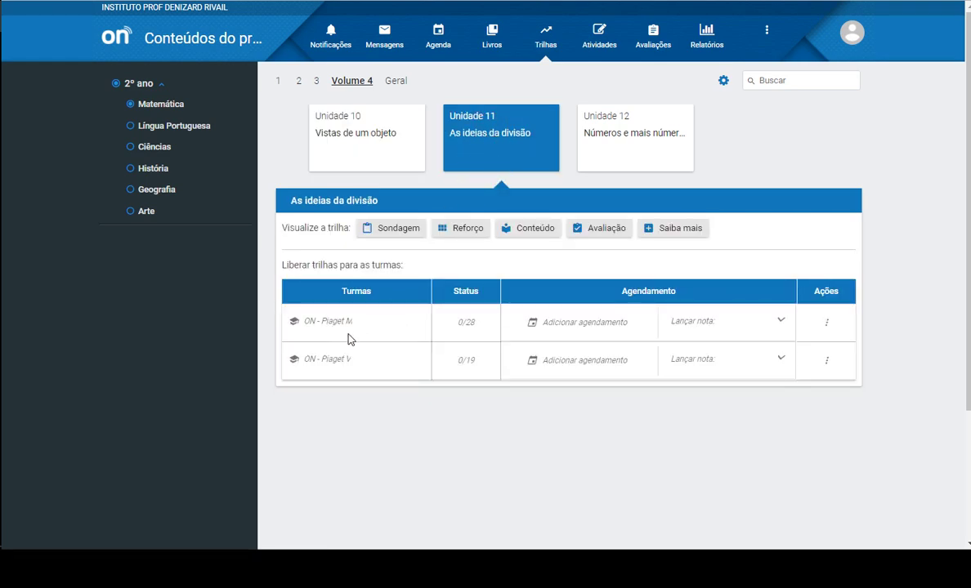
click(827, 325)
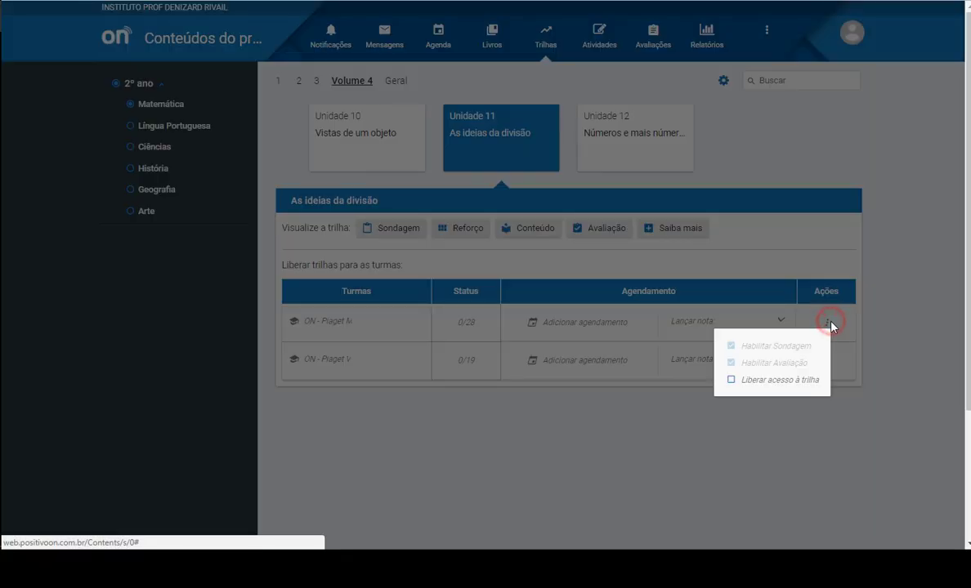
click(770, 433)
click(823, 322)
Release the unit to ON - Piaget M, graded 4º Bimestre, 14 Sep to 24 Oct.
click(778, 381)
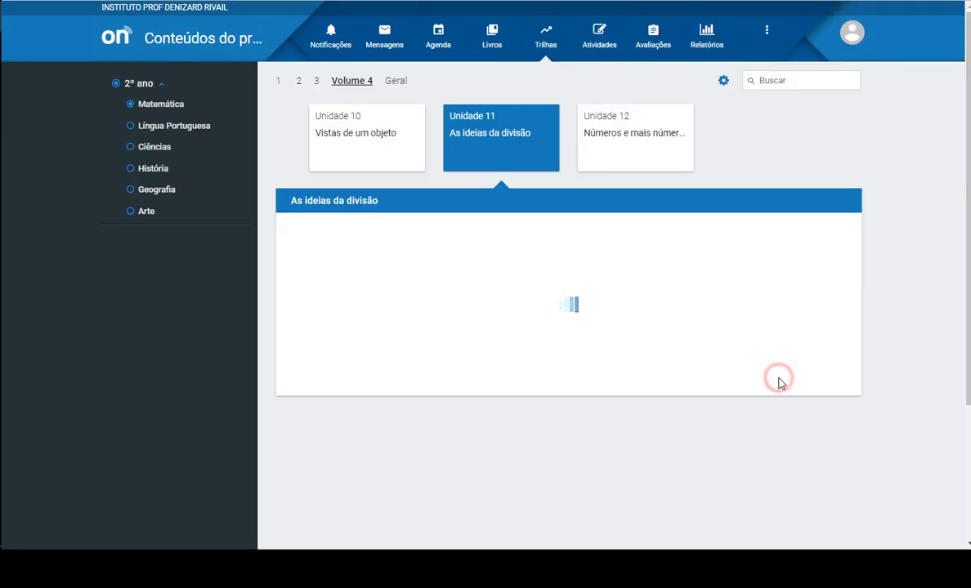
click(715, 327)
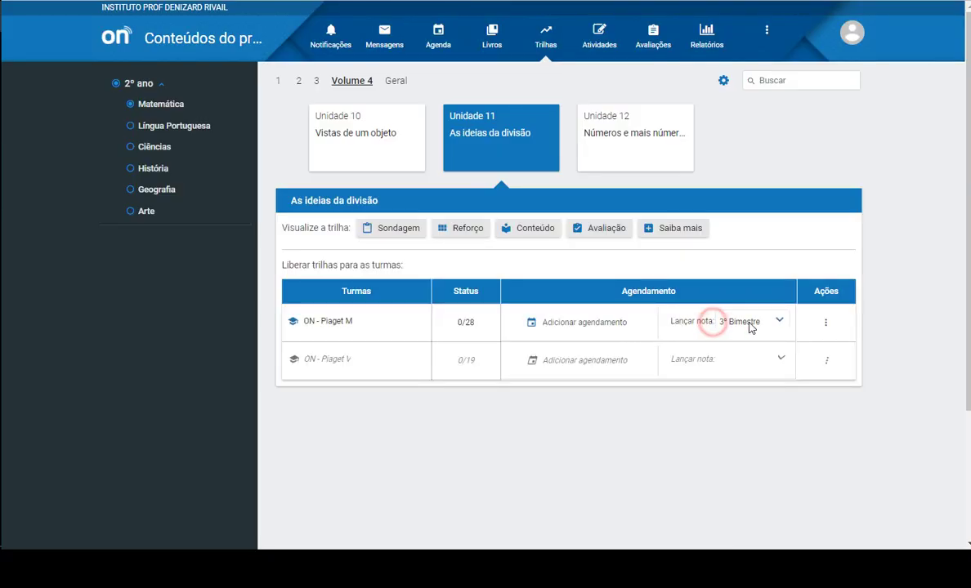
click(733, 369)
scroll(572, 352, down, 2)
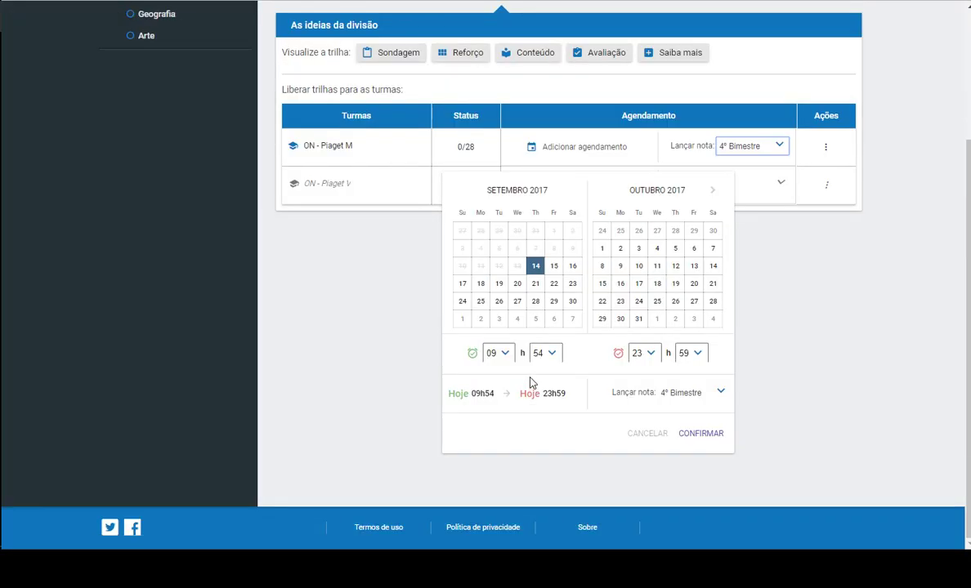
click(536, 269)
click(640, 302)
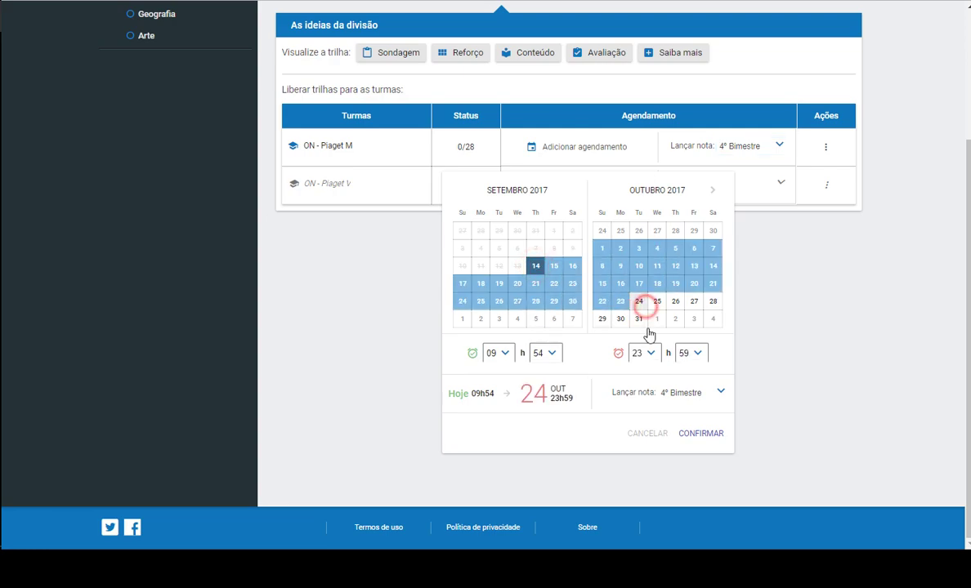
click(705, 435)
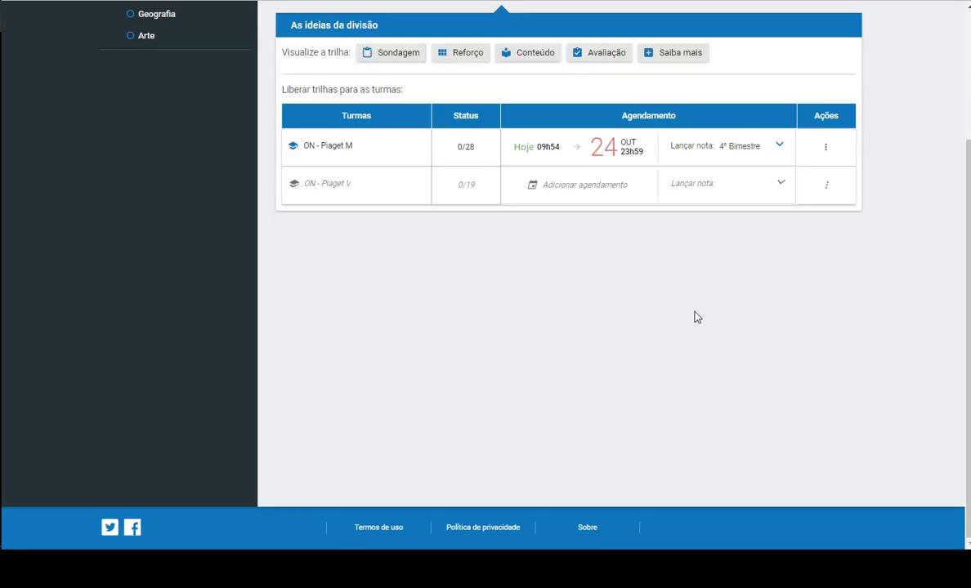
Release As ideias da divisão to ON - Piaget V, then step through Unidades 10, 11 and 12.
click(825, 188)
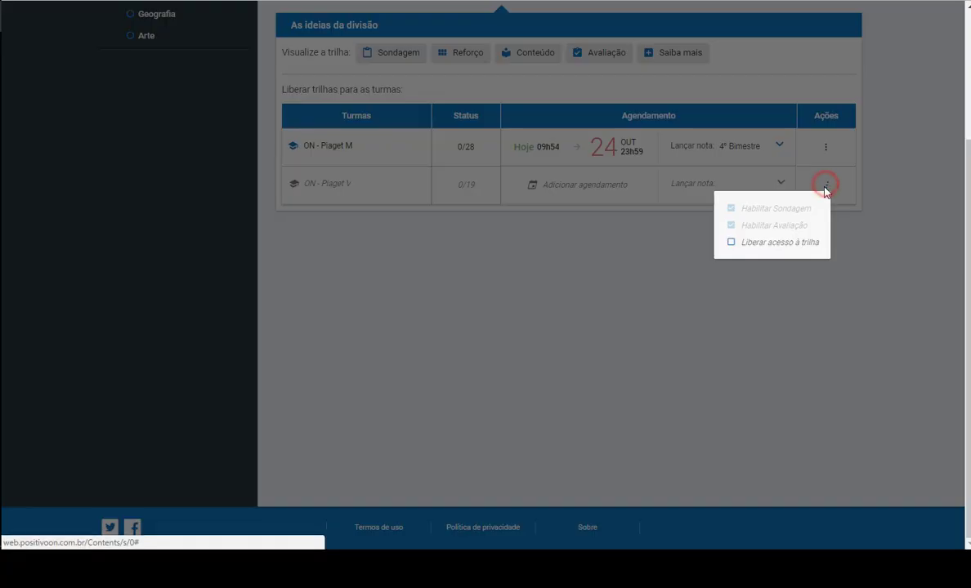
click(776, 244)
scroll(580, 270, up, 2)
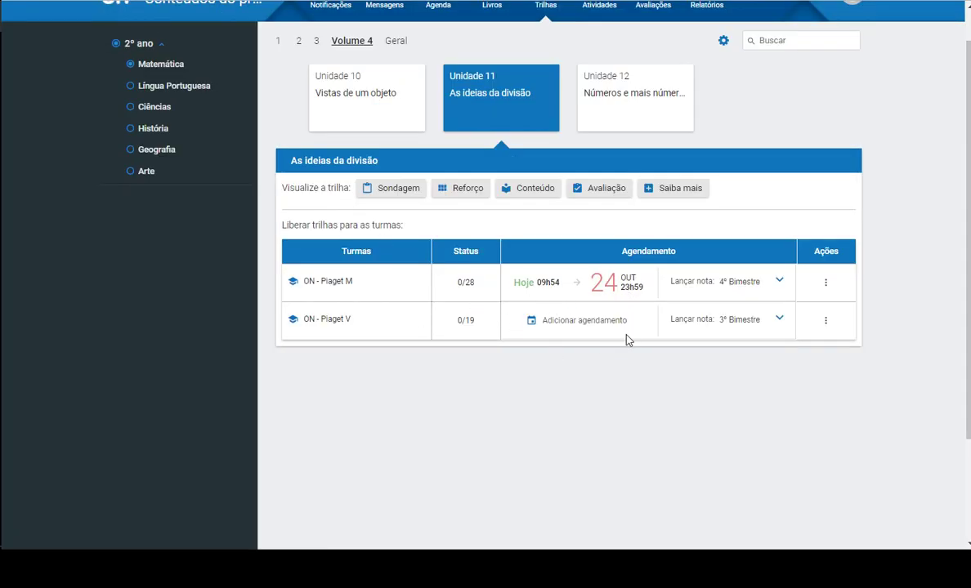
click(358, 86)
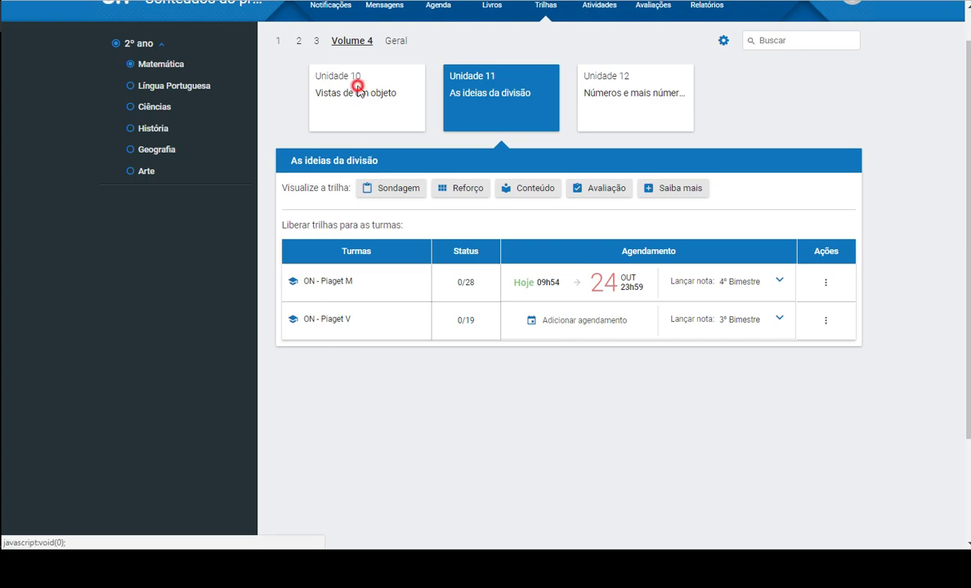
click(503, 101)
click(606, 99)
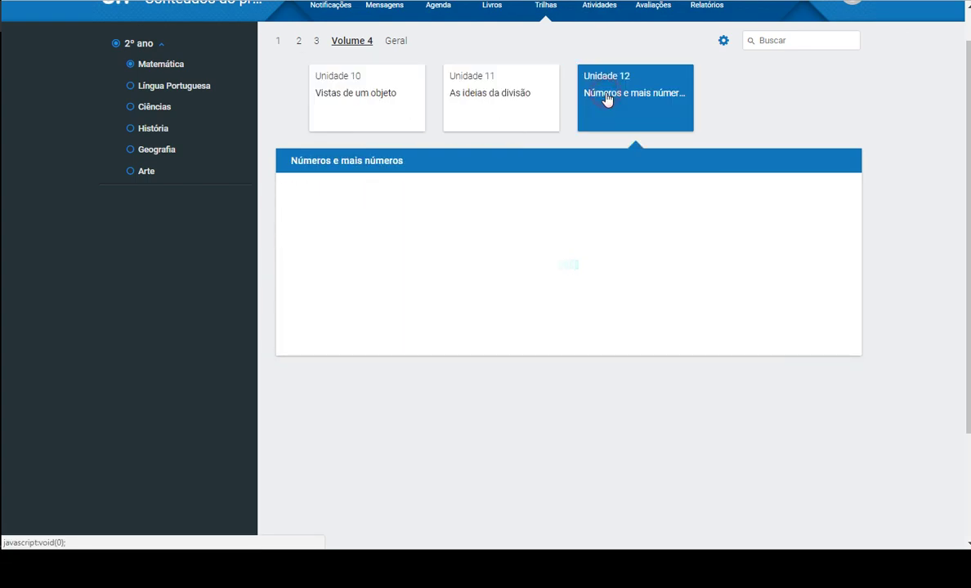
Browse the Língua Portuguesa Volume 4, Ciências, História and Geografia trails.
click(148, 83)
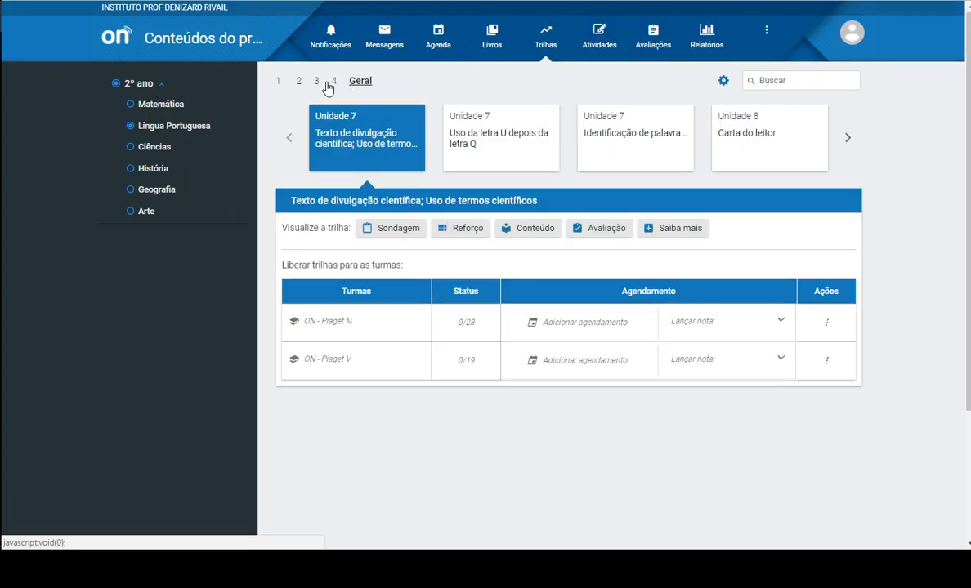
click(335, 81)
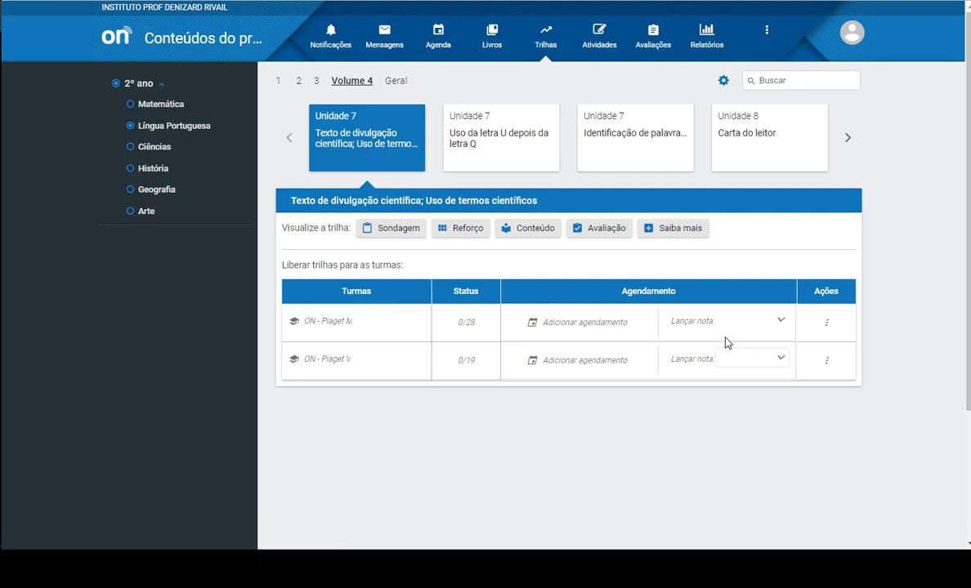
click(155, 148)
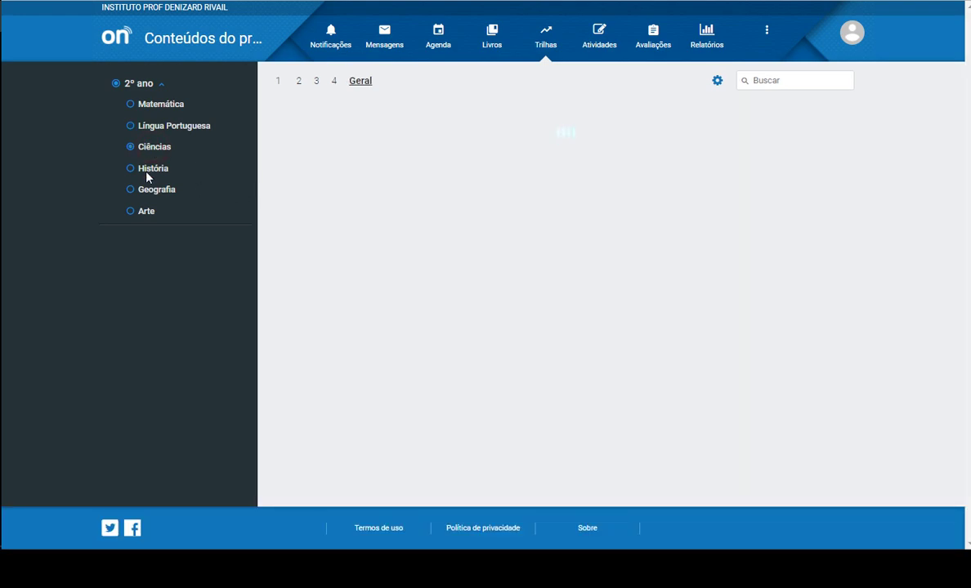
click(149, 170)
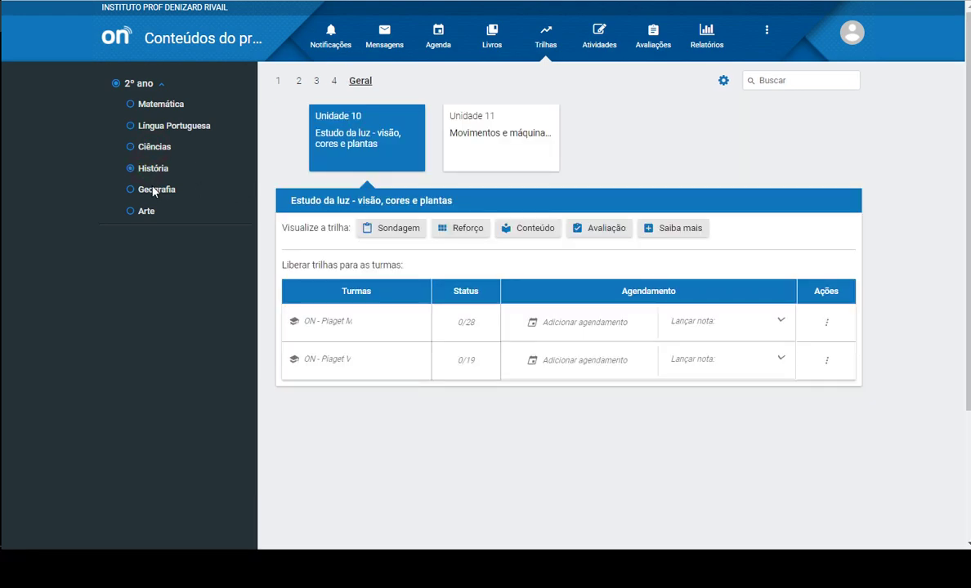
click(154, 192)
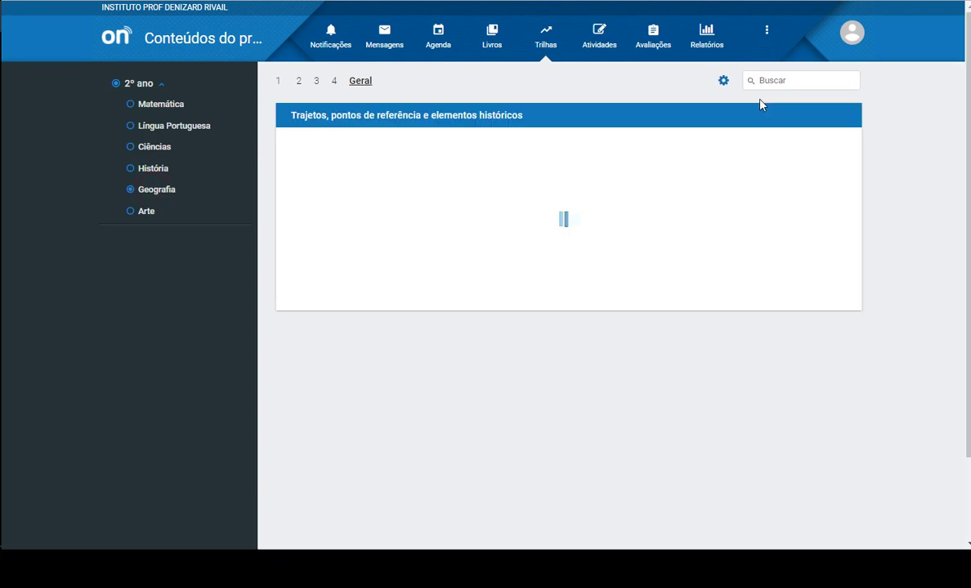